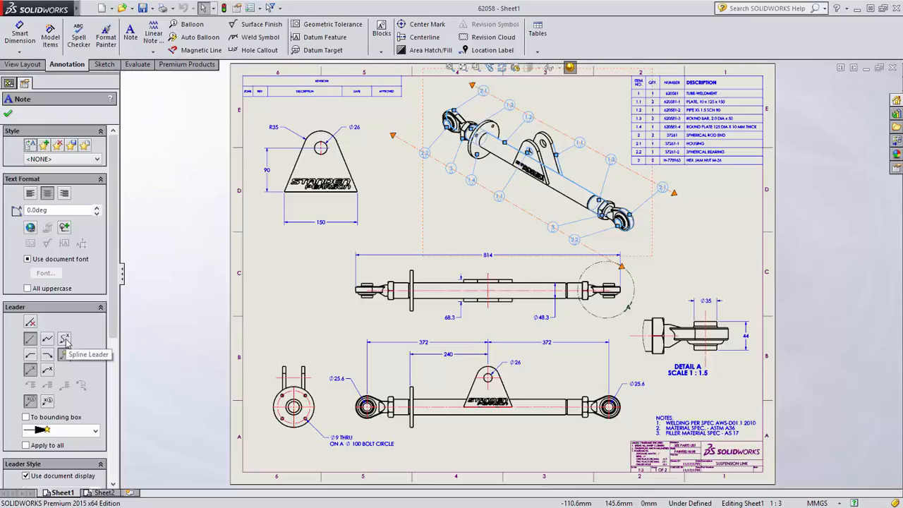
- Move balloon 2.2 at the isometric view's upper rod end away from the link and reshape its spline leader with the control points
key(Escape)
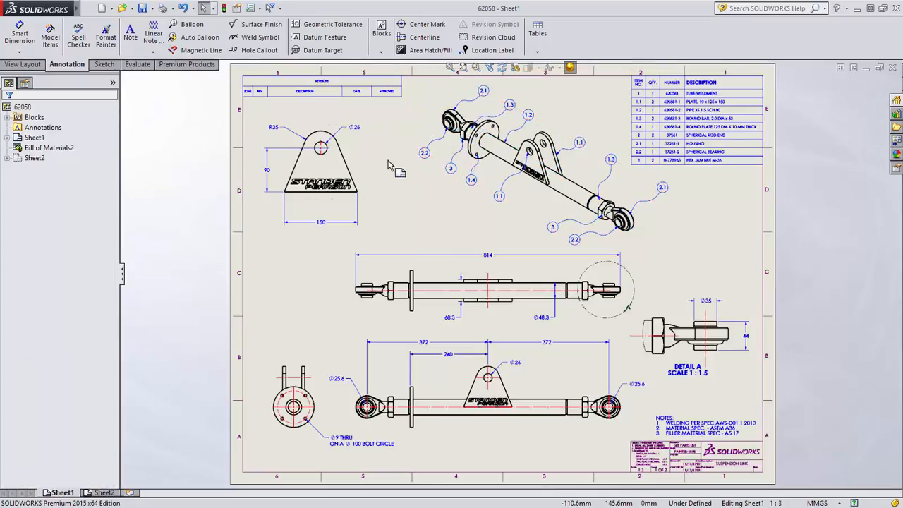
click(389, 161)
scroll(412, 162, down, 4)
drag(483, 192, 440, 198)
drag(494, 153, 459, 144)
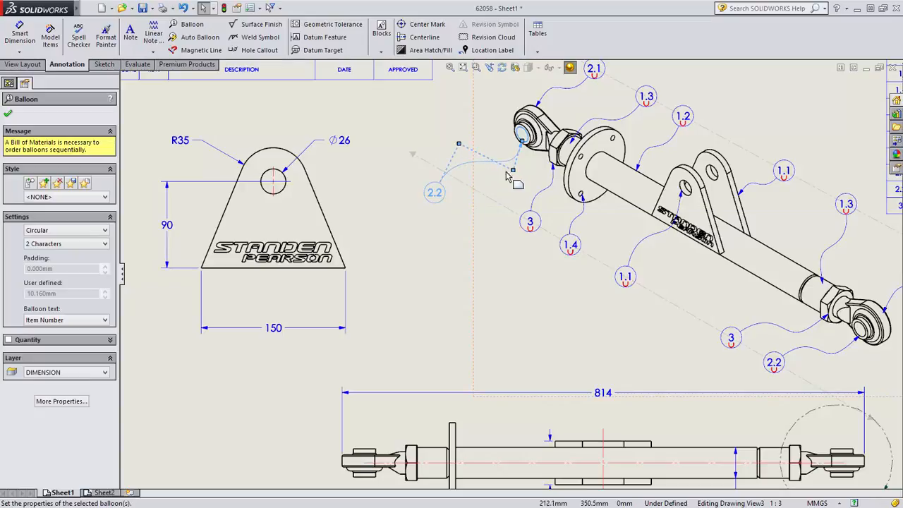
drag(513, 170, 502, 181)
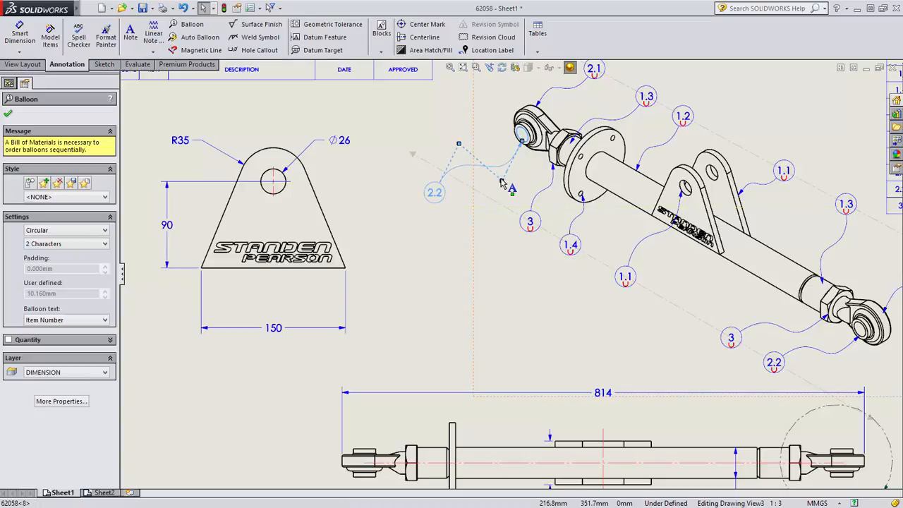
- Dimension the angle between the bracket plate's right slanted edge and the vertical through its lower-right corner, placing it beside the edge
click(400, 266)
right_drag(401, 265, 395, 206)
click(327, 218)
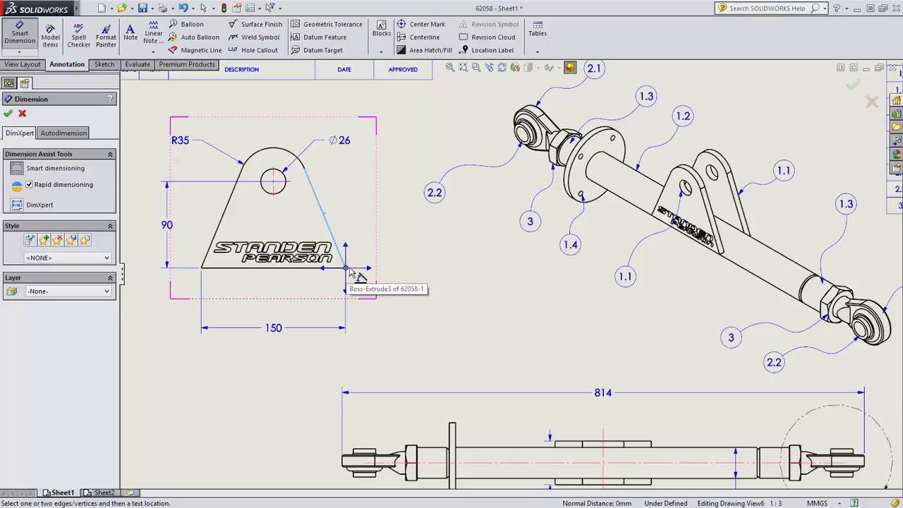
click(349, 249)
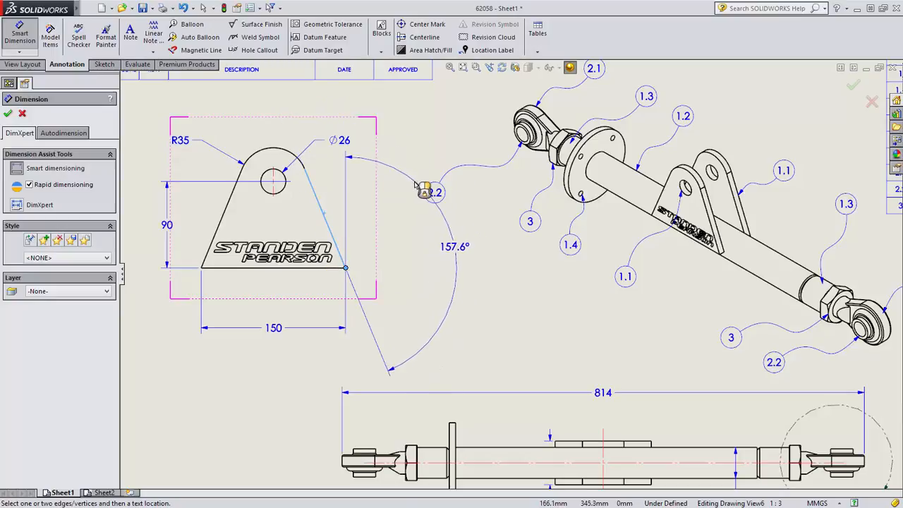
click(336, 185)
key(Escape)
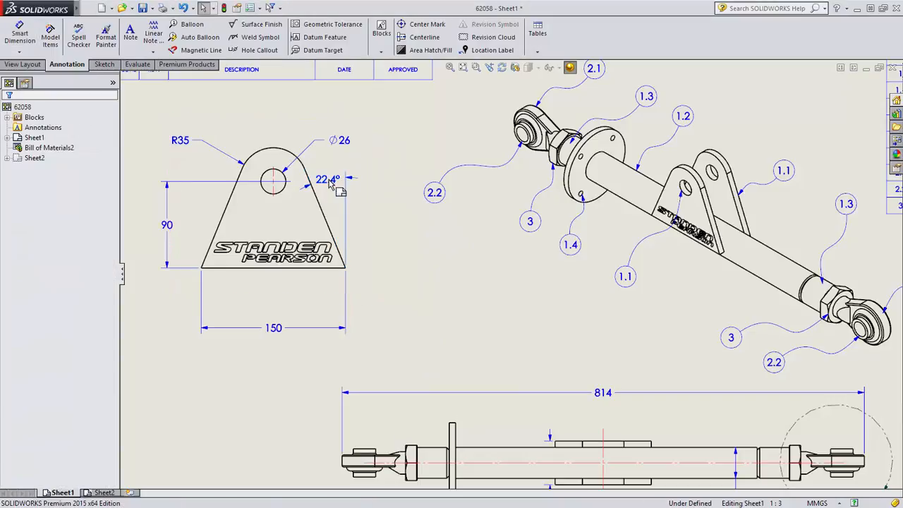
- Display the bracket plate's angle dimension as the vertically opposite angle and place its text below and right of the plate's corner
right_click(332, 182)
mouse_move(385, 288)
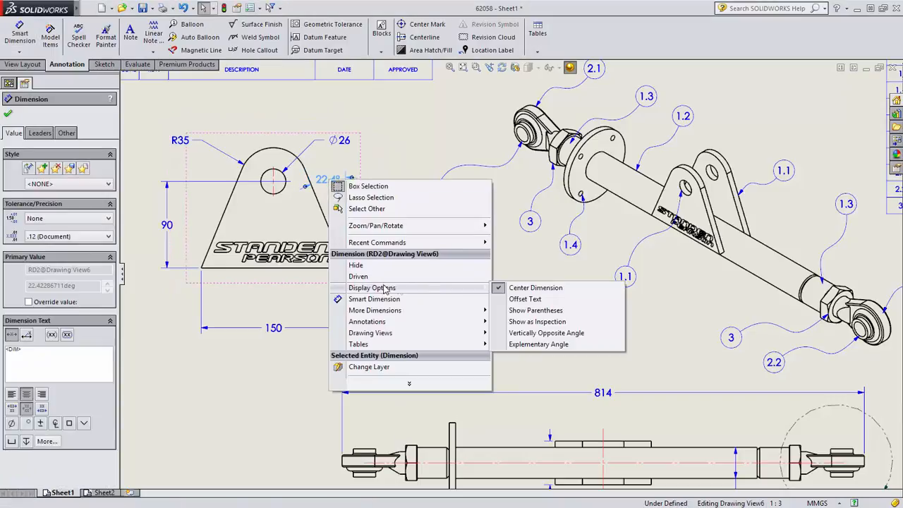
click(537, 333)
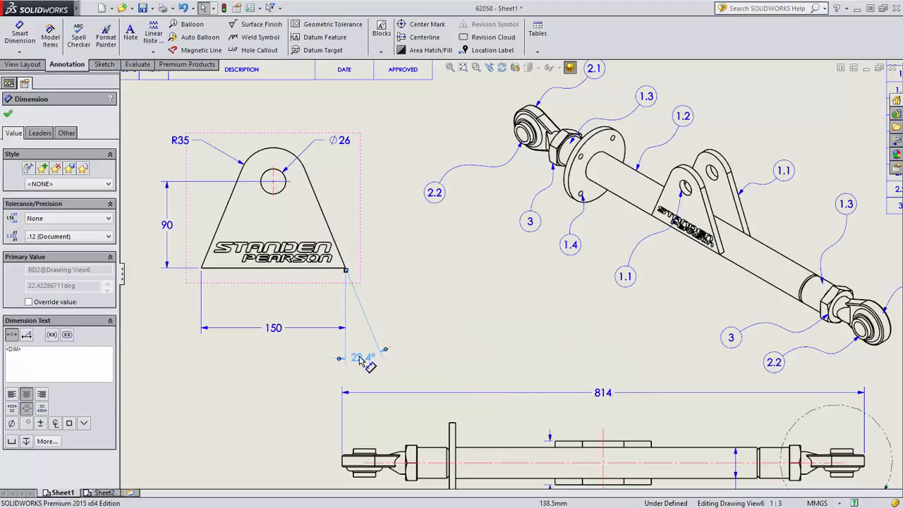
drag(360, 362, 394, 309)
mouse_move(398, 222)
middle_down()
mouse_move(478, 262)
mouse_move(530, 263)
middle_up()
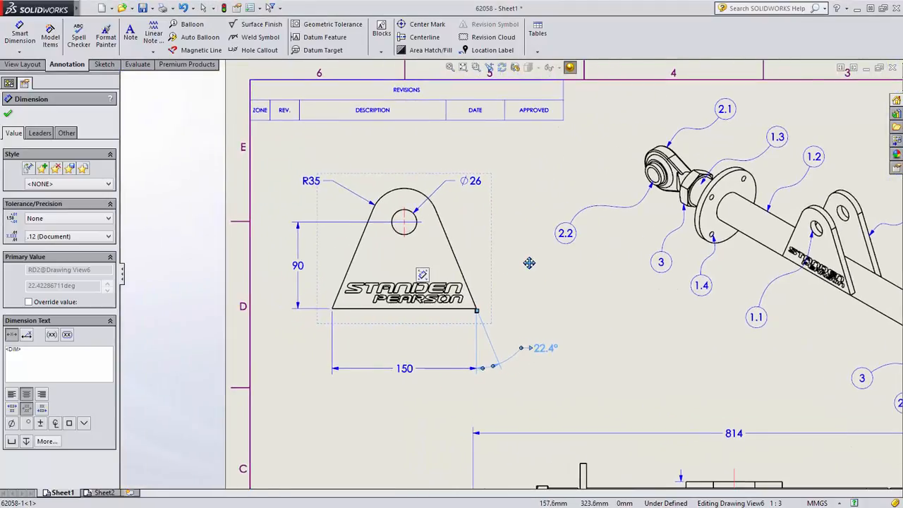
click(530, 262)
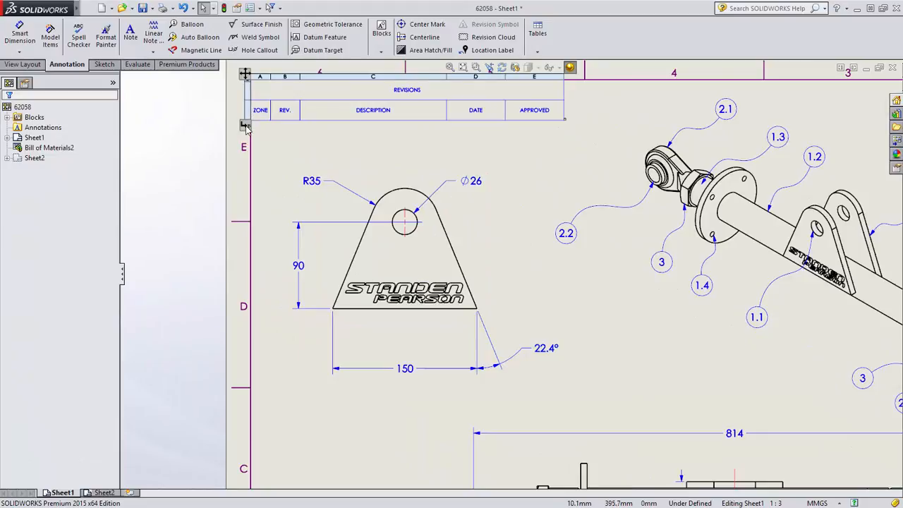
- Add revision A to the revision table and place its triangle symbols beside the plate's angle dimension and balloon 2.2
click(246, 125)
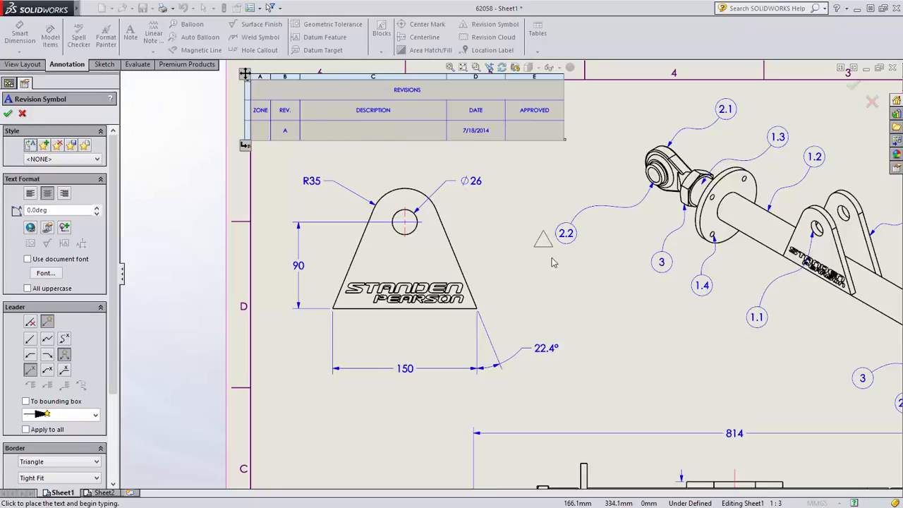
click(552, 328)
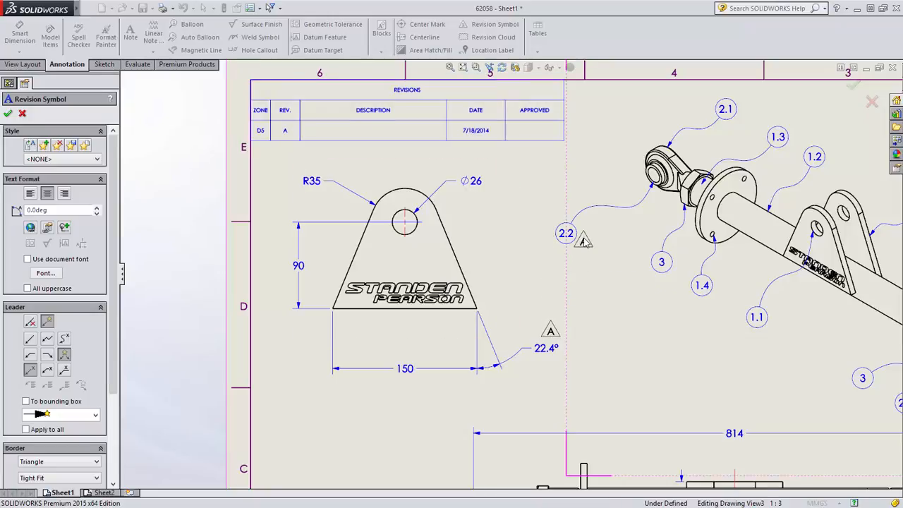
key(Escape)
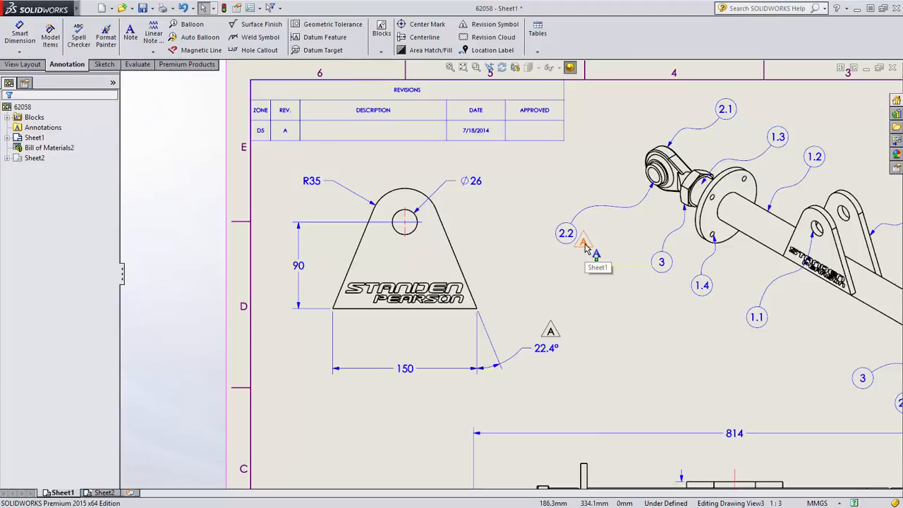
- Move the revision A symbol from balloon 2.2 to beside balloon 1.1 below the isometric view
drag(593, 256, 667, 329)
drag(739, 331, 739, 330)
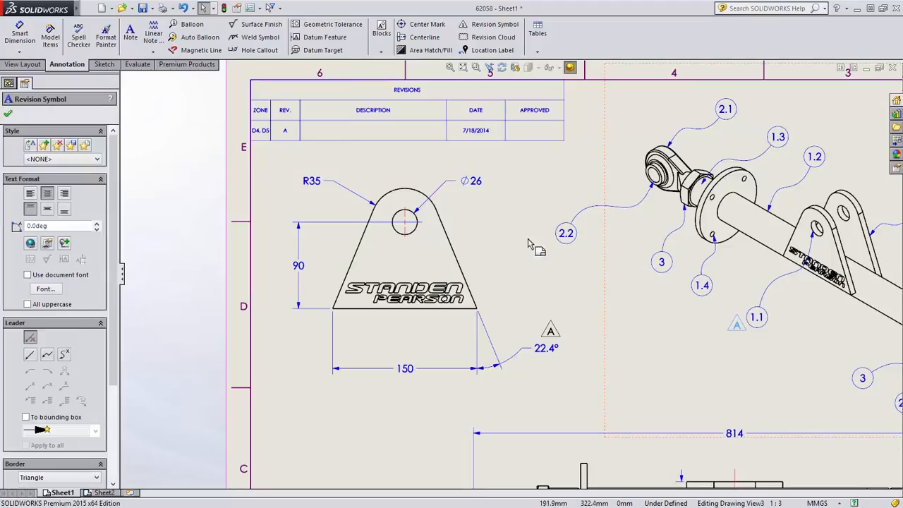
key(Escape)
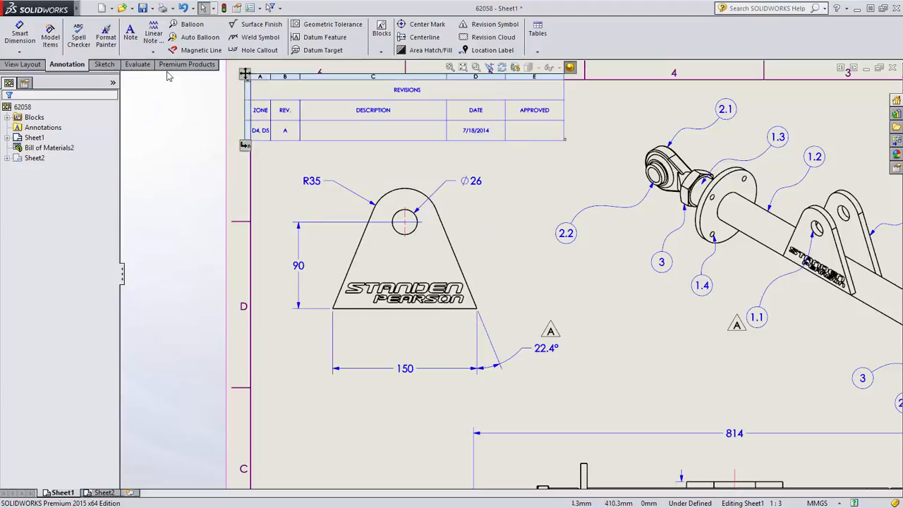
- Show the zone lines on the drawing sheet
mouse_move(58, 10)
click(130, 7)
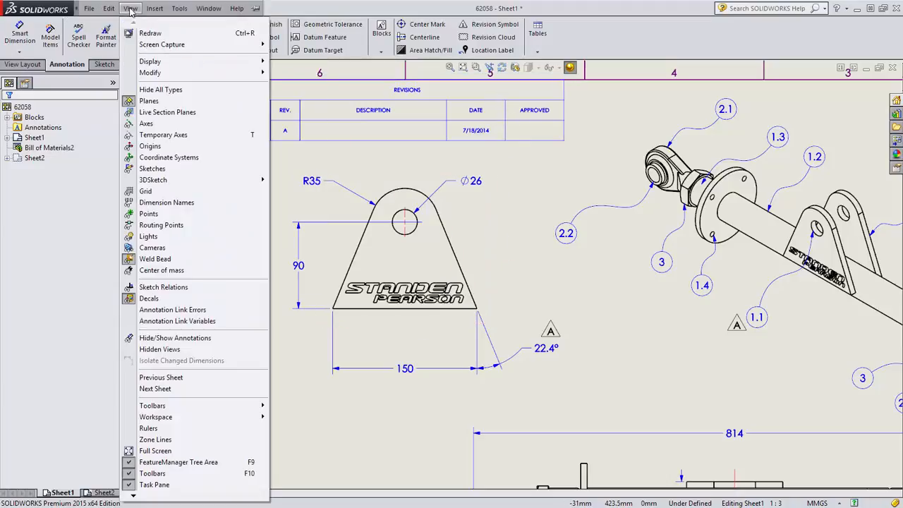
click(168, 440)
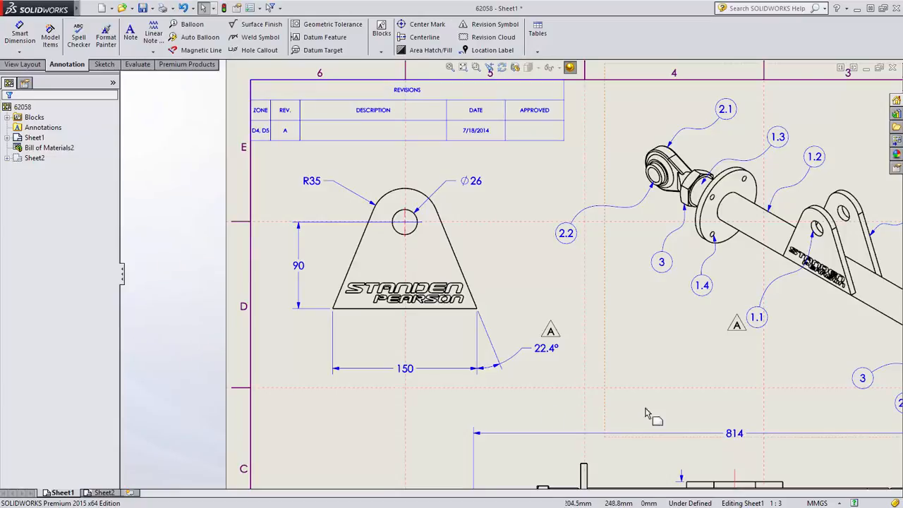
- Add location labels to detail circle A and its detail view, and move the detail view to Sheet2
mouse_move(646, 413)
middle_down()
mouse_move(563, 367)
mouse_move(175, 207)
mouse_move(32, 109)
middle_up()
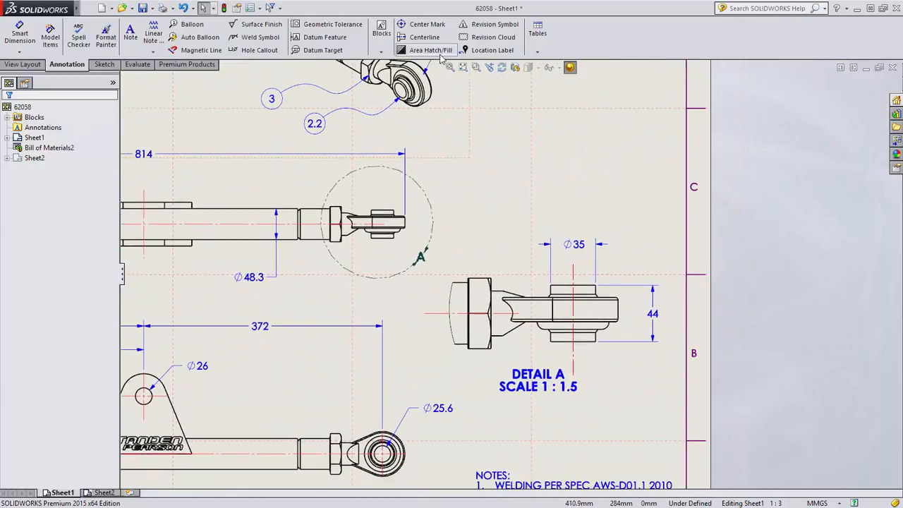
click(492, 50)
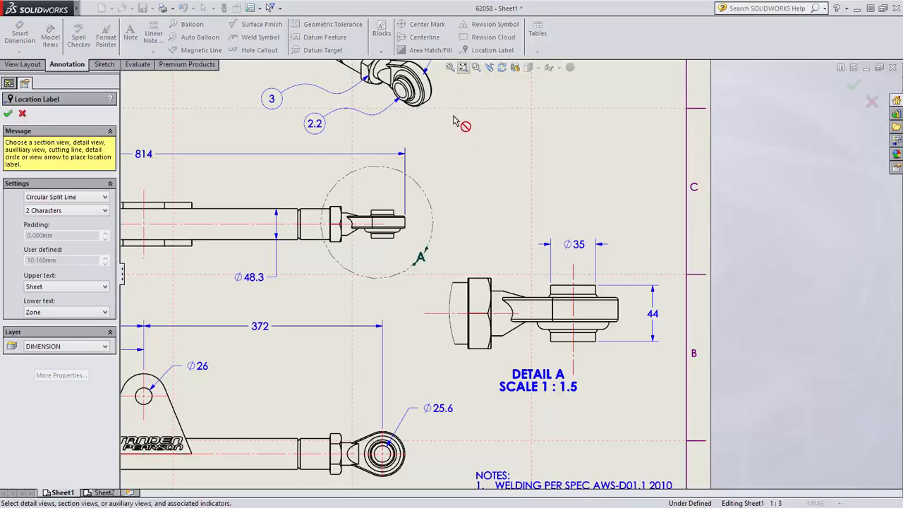
click(433, 214)
right_click(612, 370)
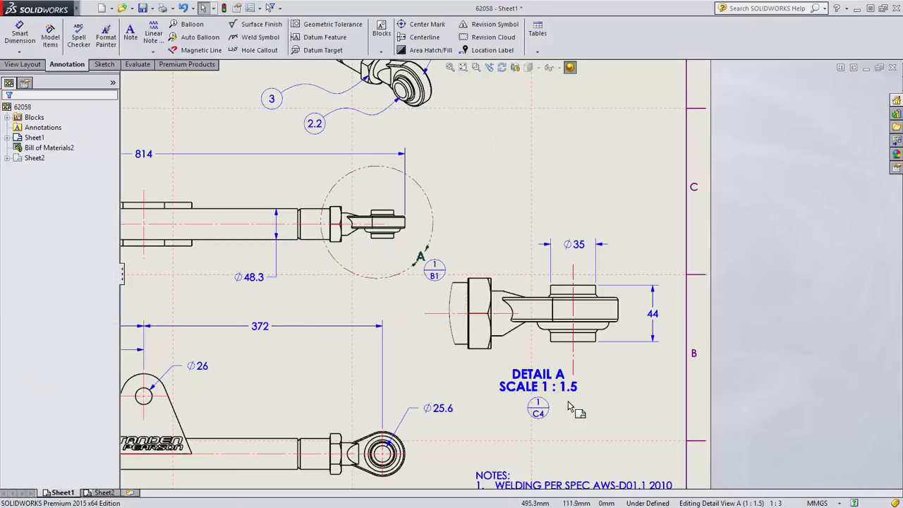
click(7, 138)
drag(43, 218, 47, 242)
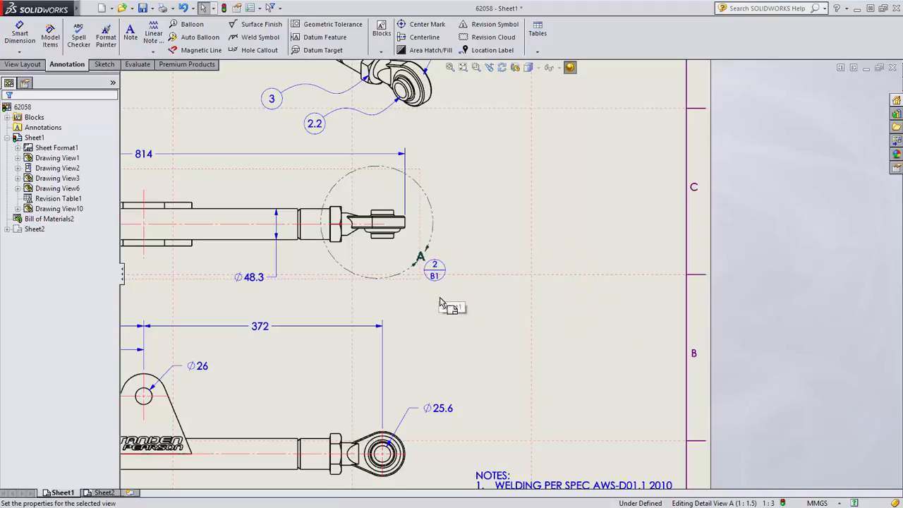
- Set the document's decimal rounding to Round half to even
middle_drag(317, 308, 621, 308)
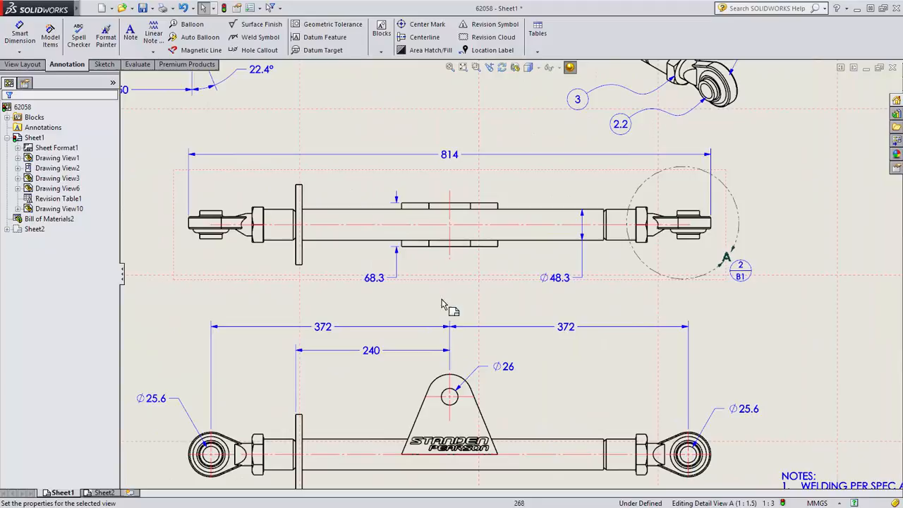
click(374, 278)
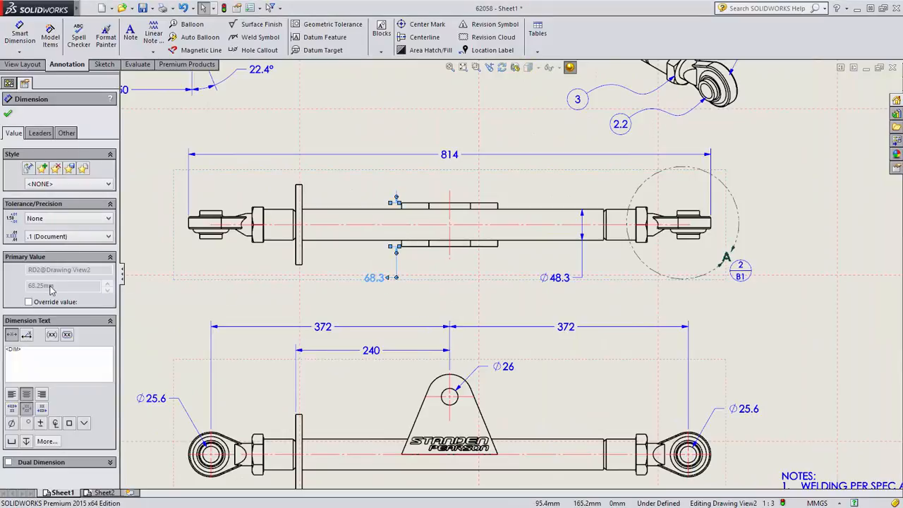
click(817, 504)
click(809, 490)
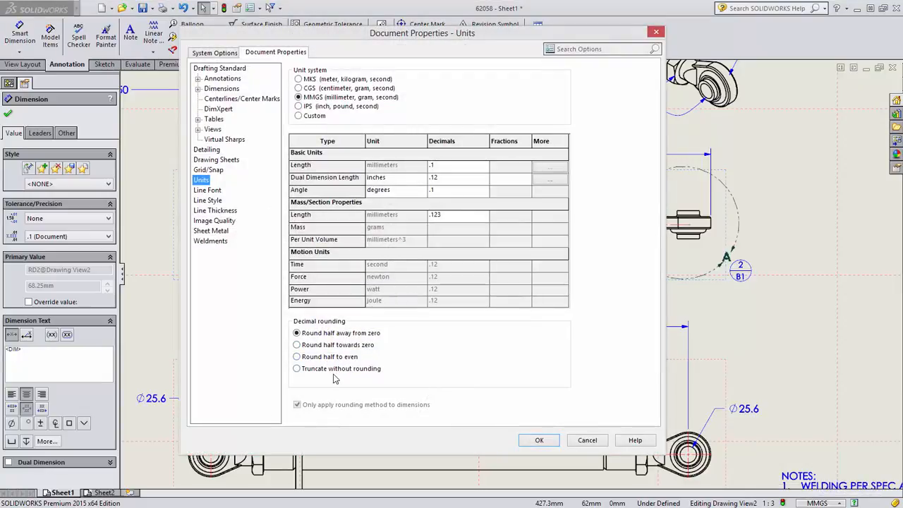
click(298, 357)
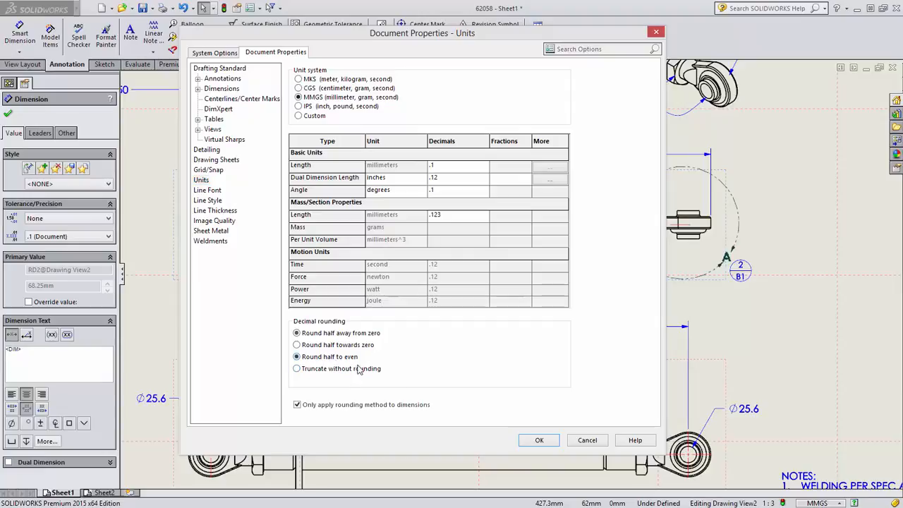
click(548, 445)
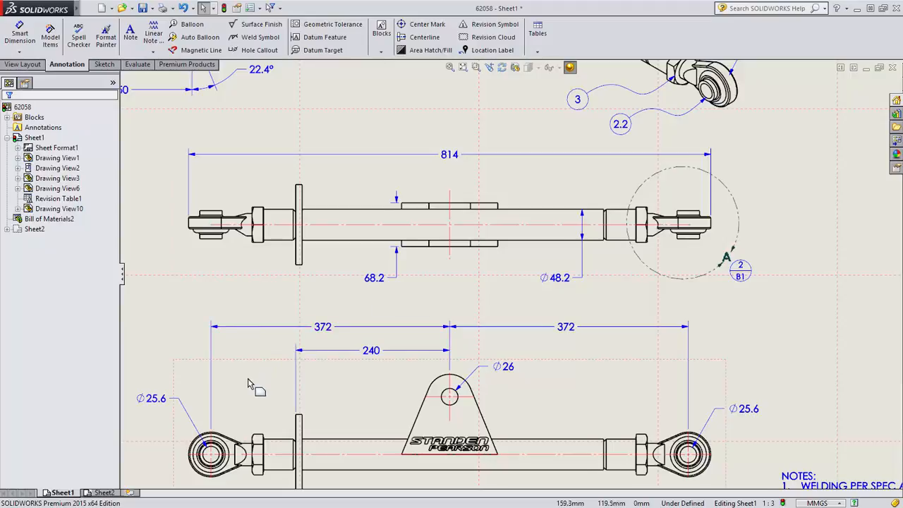
- Open the link part in position from the end view showing the round plate's bolt circle
mouse_move(252, 383)
middle_down()
mouse_move(498, 255)
mouse_move(580, 199)
middle_up()
scroll(361, 319, down, 2)
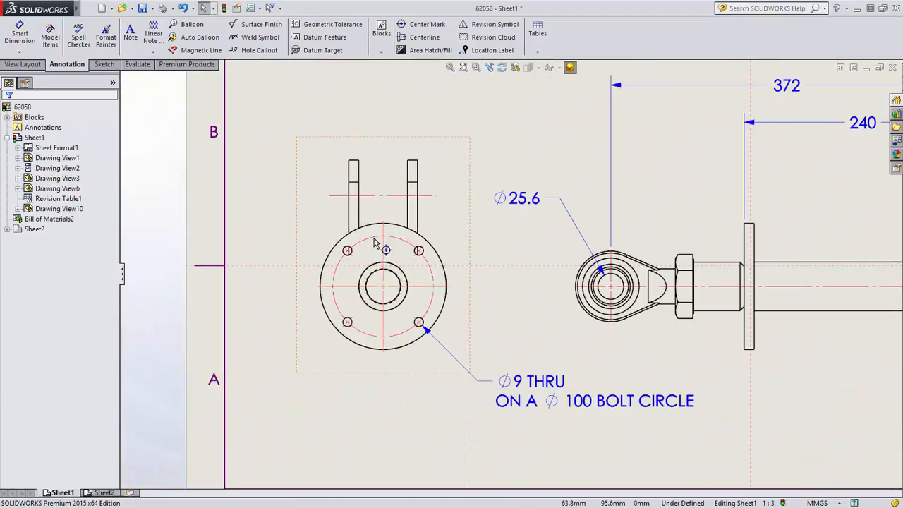
click(426, 236)
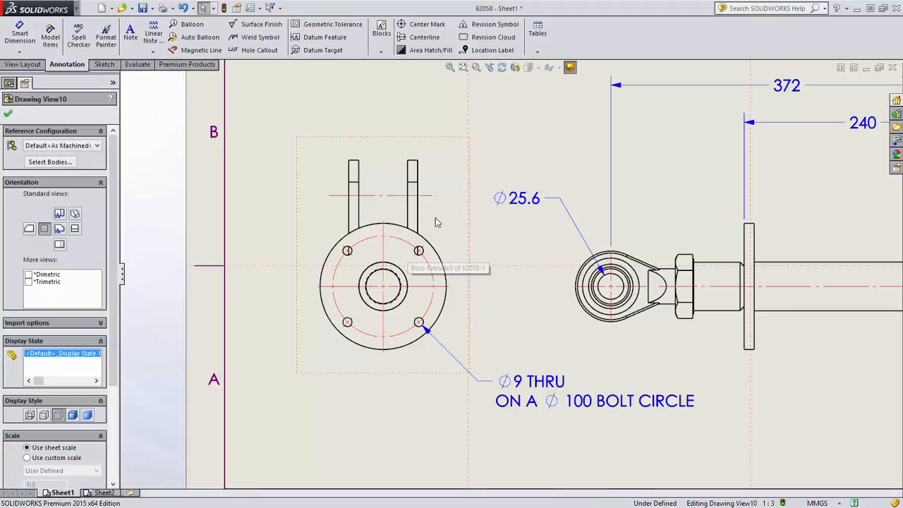
right_click(436, 219)
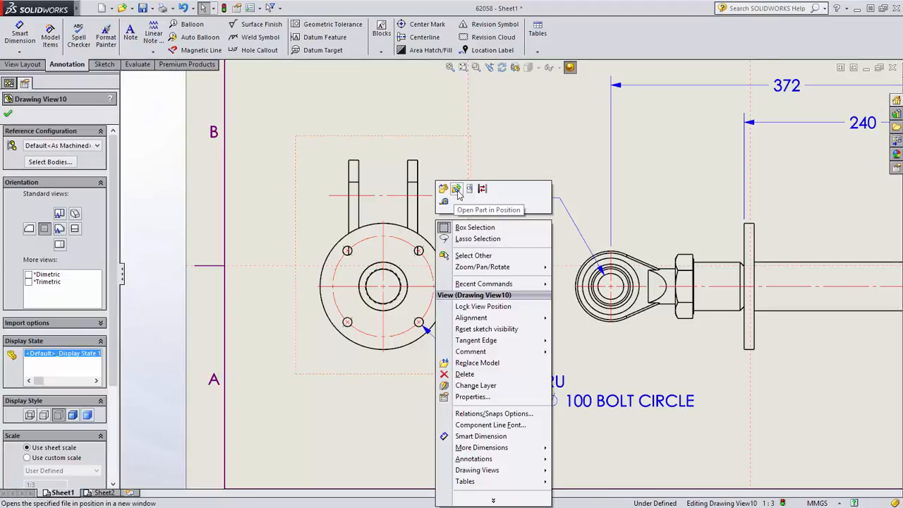
click(457, 189)
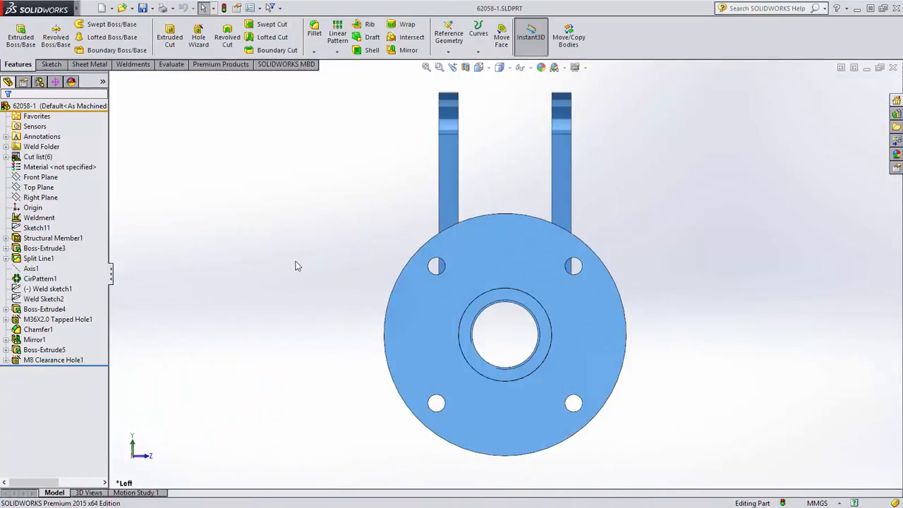
- Edit Sketch23 of the M8 Clearance Hole1 feature and delete the lower-left point of the circular pattern
click(5, 360)
click(36, 370)
right_click(35, 370)
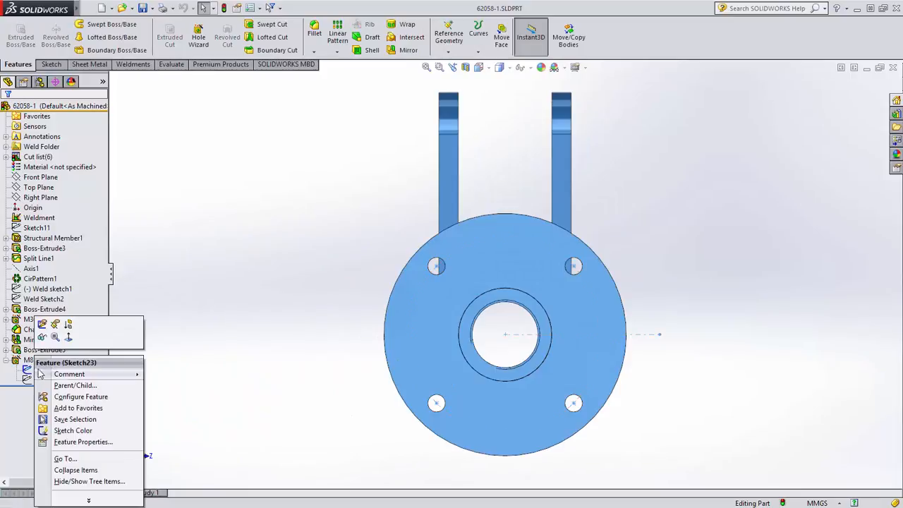
click(42, 329)
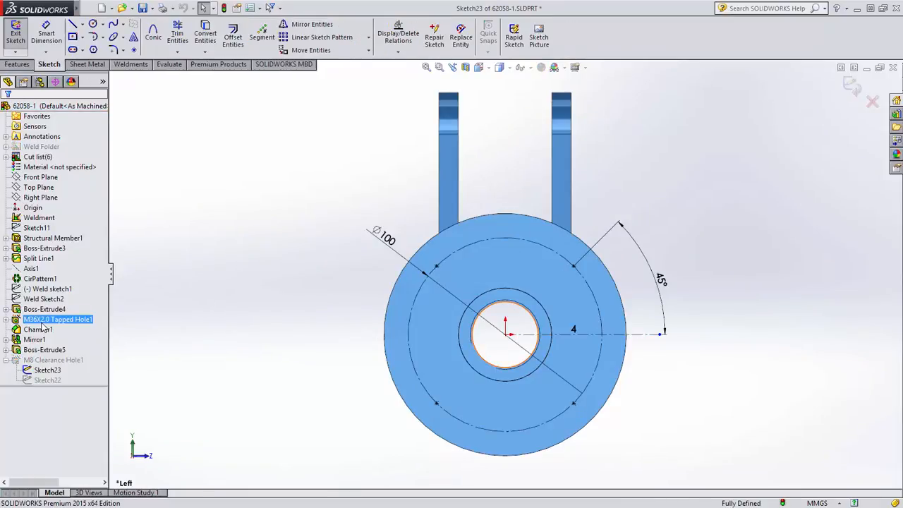
click(437, 403)
right_click(436, 403)
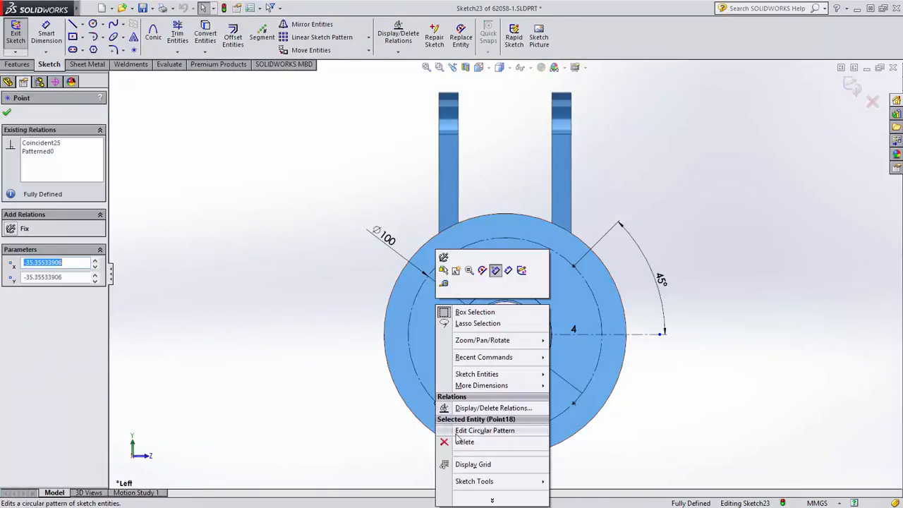
click(464, 442)
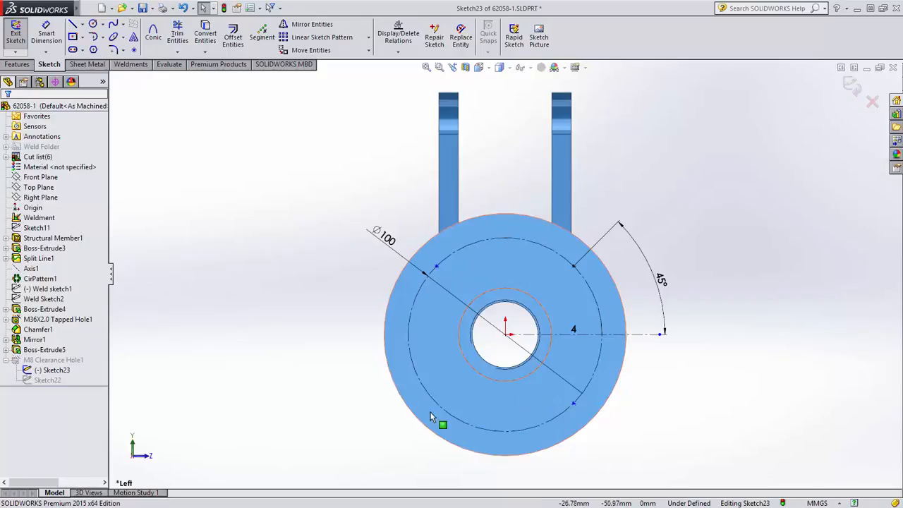
- Place two sketch points on the lower-left arc of the bolt circle and finish the sketch to rebuild the holes
click(133, 50)
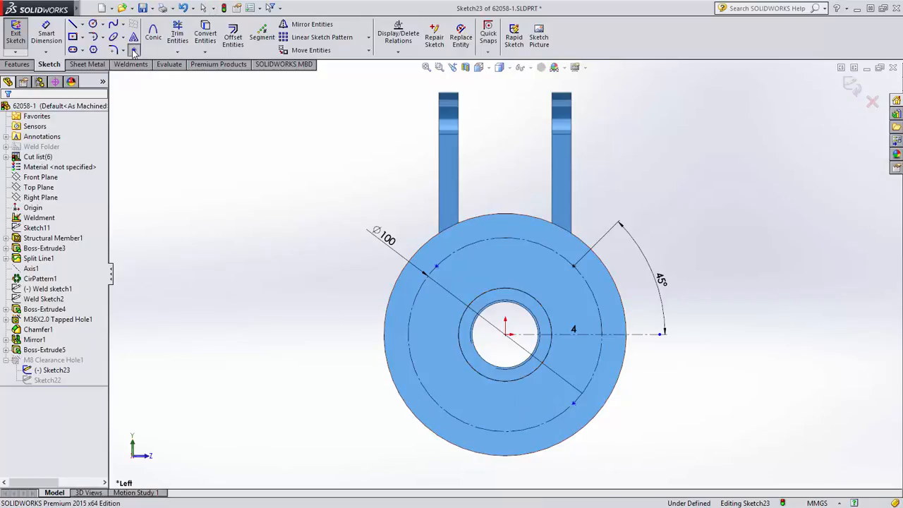
click(415, 372)
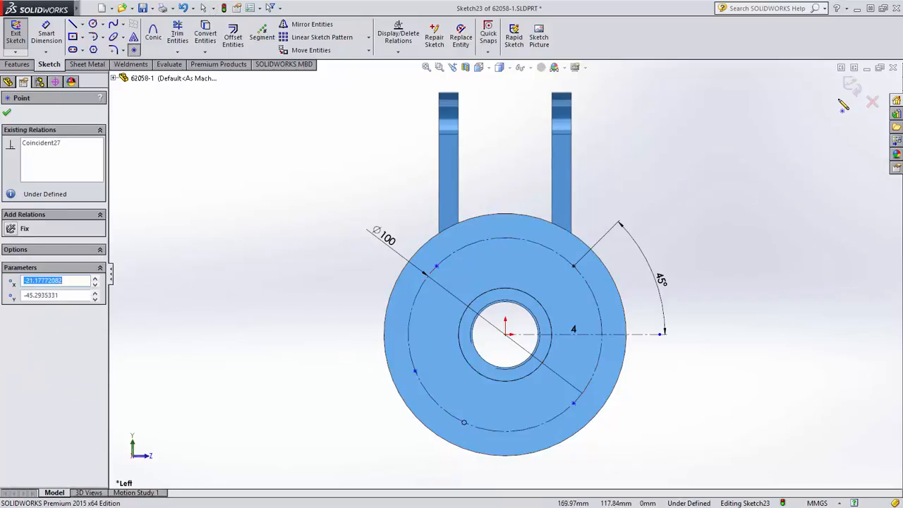
click(852, 86)
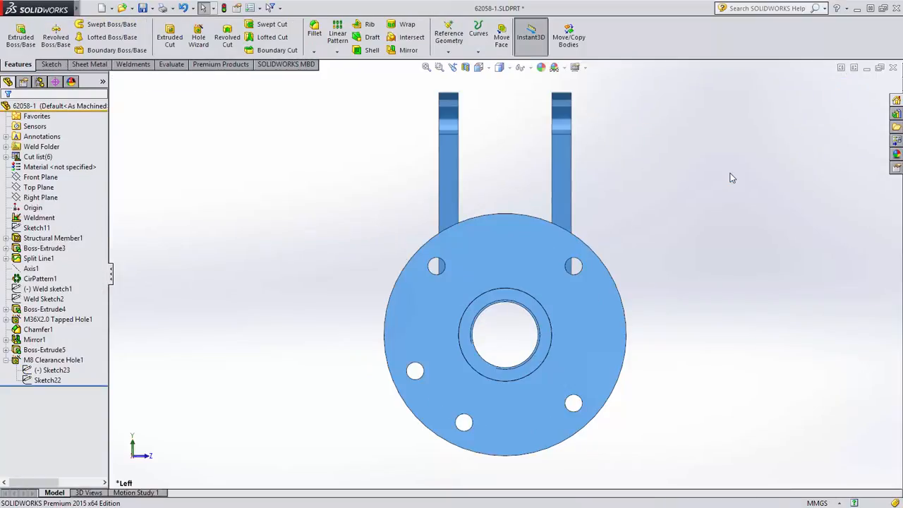
- Switch to the drawing and reattach the dangling center mark to the leftmost new hole on the round plate
key(ctrl+Tab)
click(506, 225)
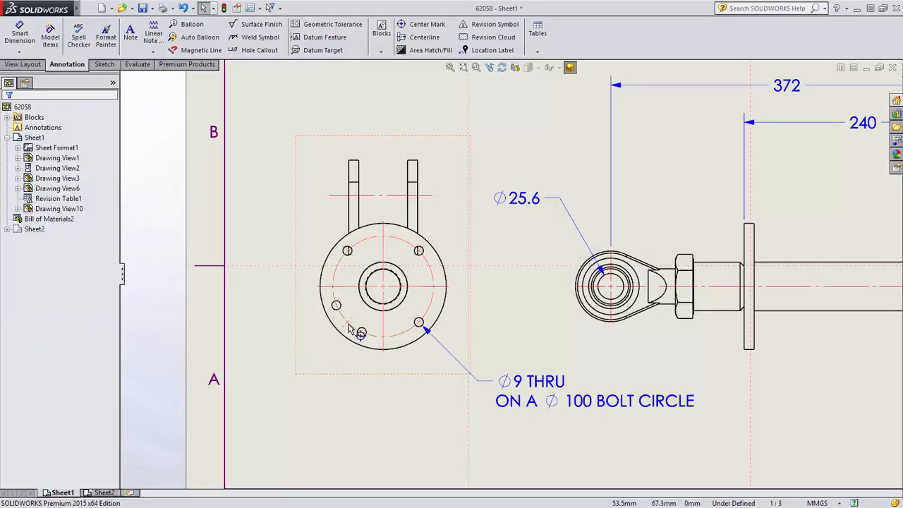
click(347, 323)
right_click(349, 326)
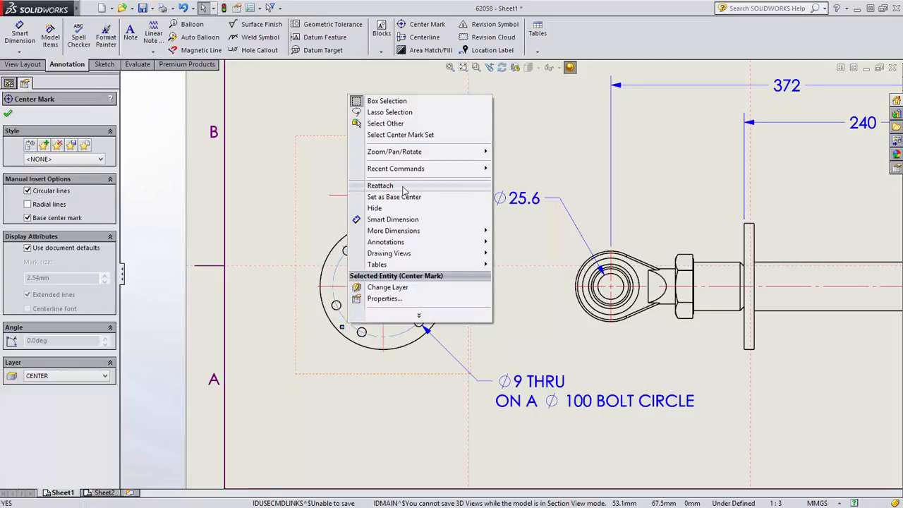
click(381, 186)
click(346, 316)
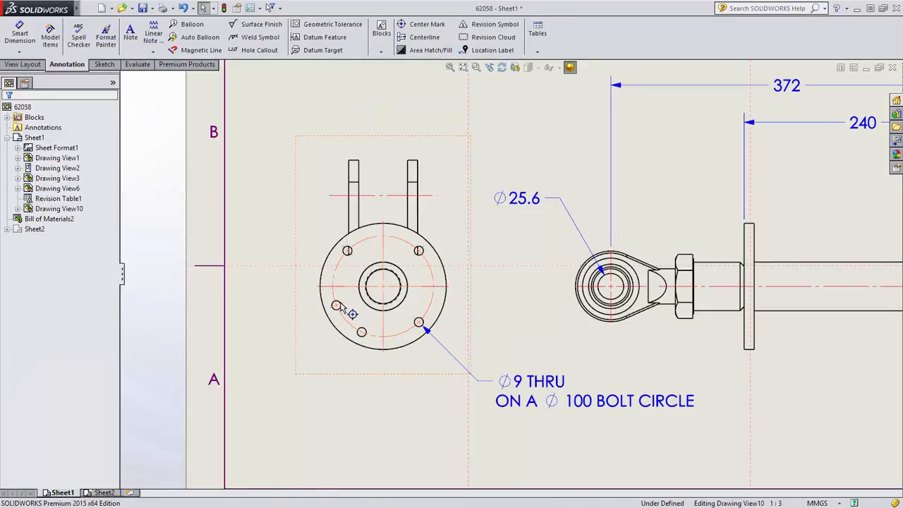
- Add the lowest new hole to the bolt circle's center mark set and enable radial lines
click(346, 323)
right_click(346, 323)
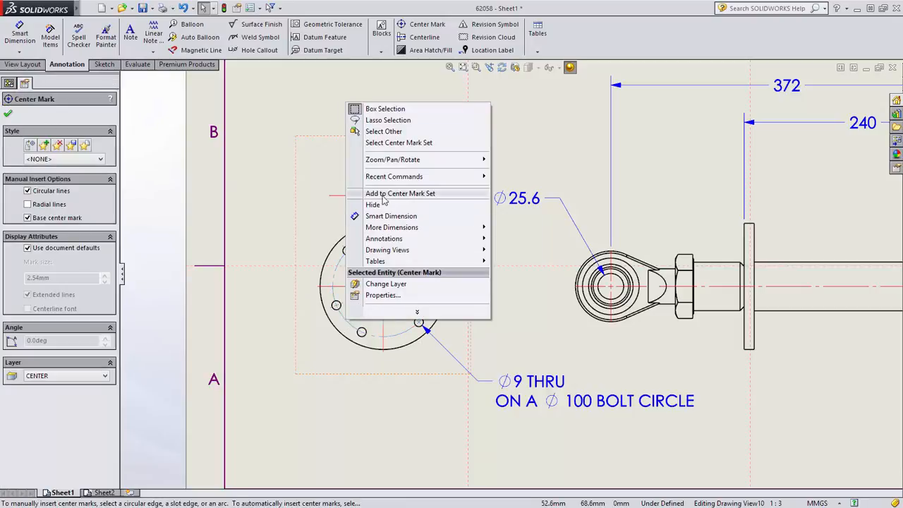
click(408, 195)
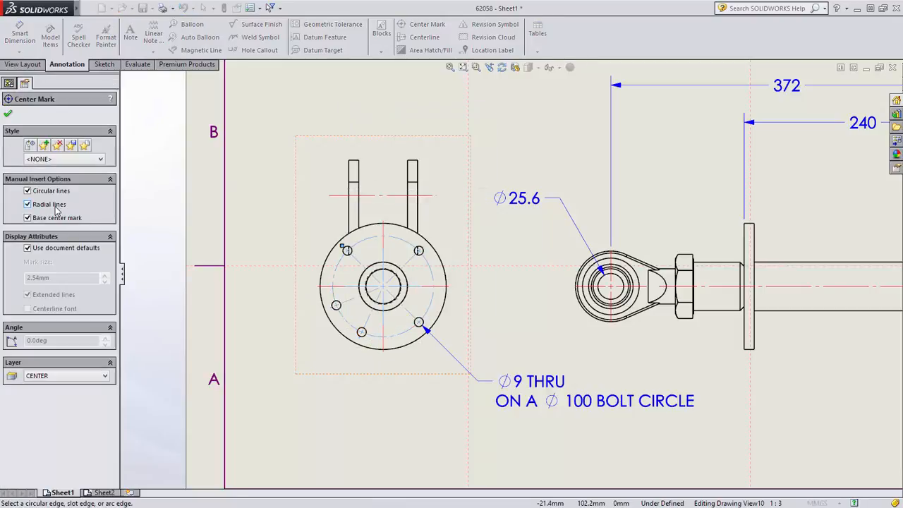
click(7, 115)
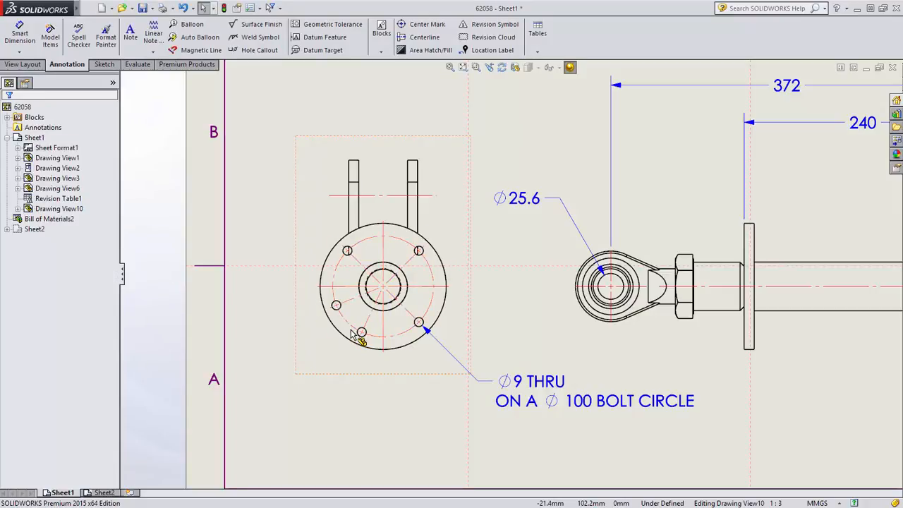
- Assign the notes above the title block to the SECURITY layer and review that layer's print setting
mouse_move(715, 367)
middle_down()
mouse_move(599, 339)
mouse_move(232, 319)
middle_up()
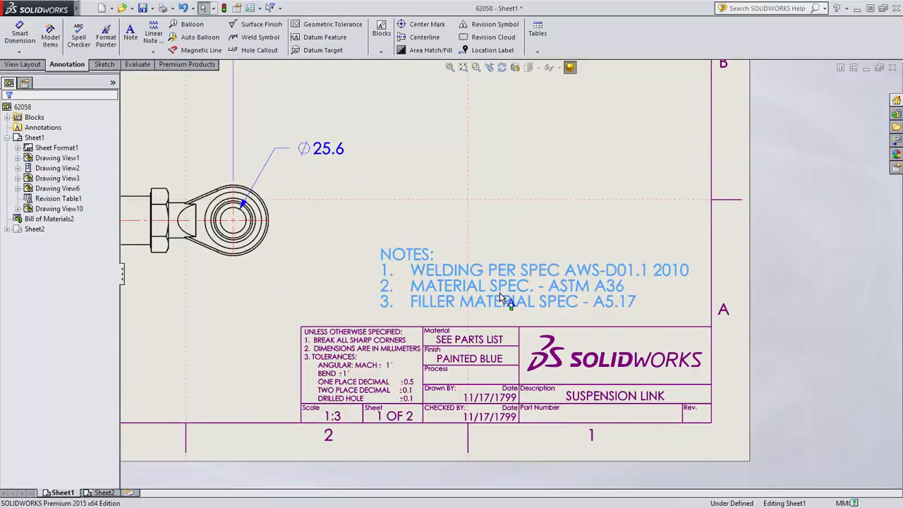
click(501, 296)
right_click(501, 298)
click(536, 216)
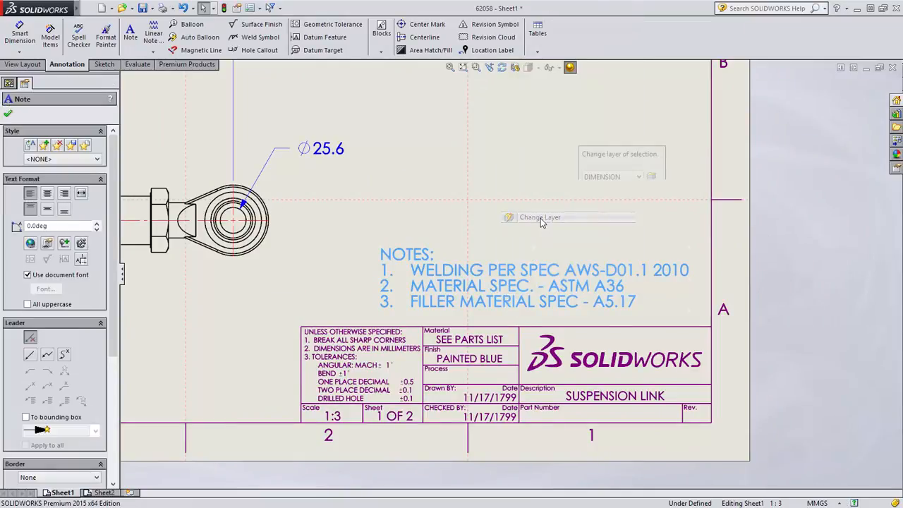
click(612, 177)
click(605, 254)
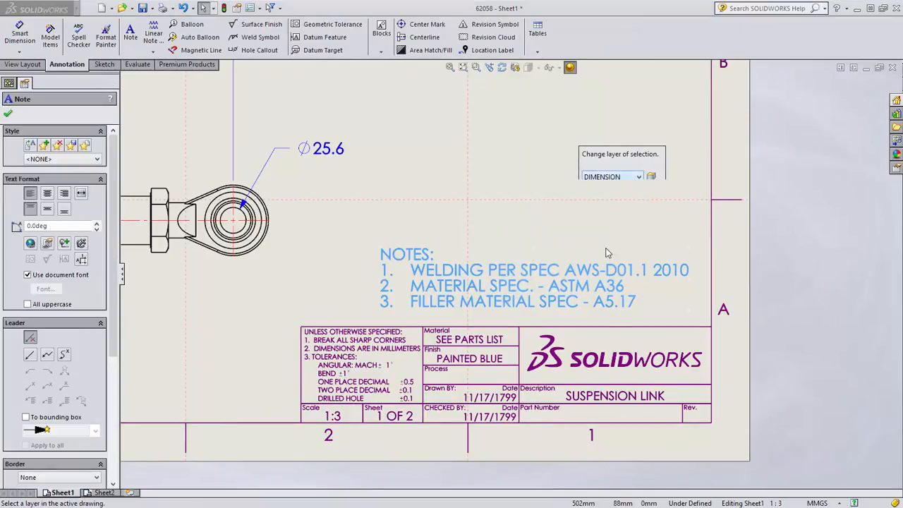
click(650, 176)
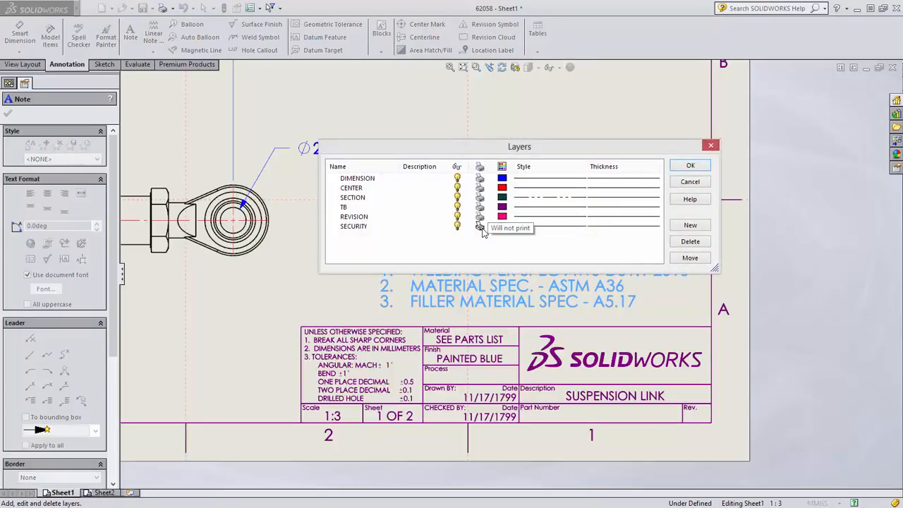
click(690, 165)
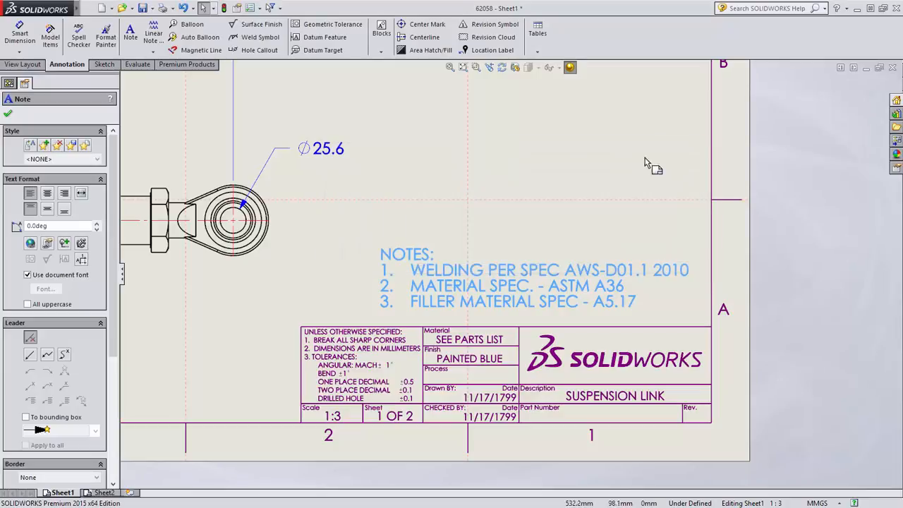
- Turn off the zone lines and check Sheet1 in a print preview
click(115, 8)
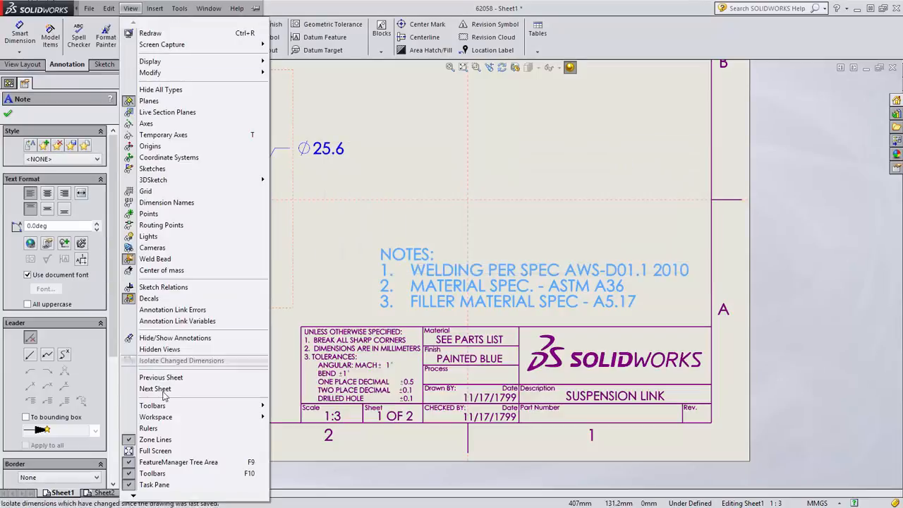
click(189, 422)
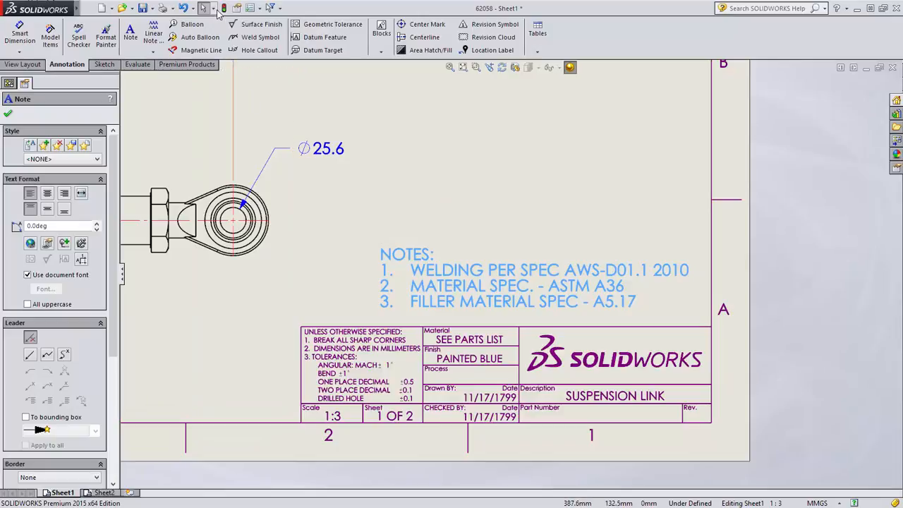
click(182, 9)
click(198, 31)
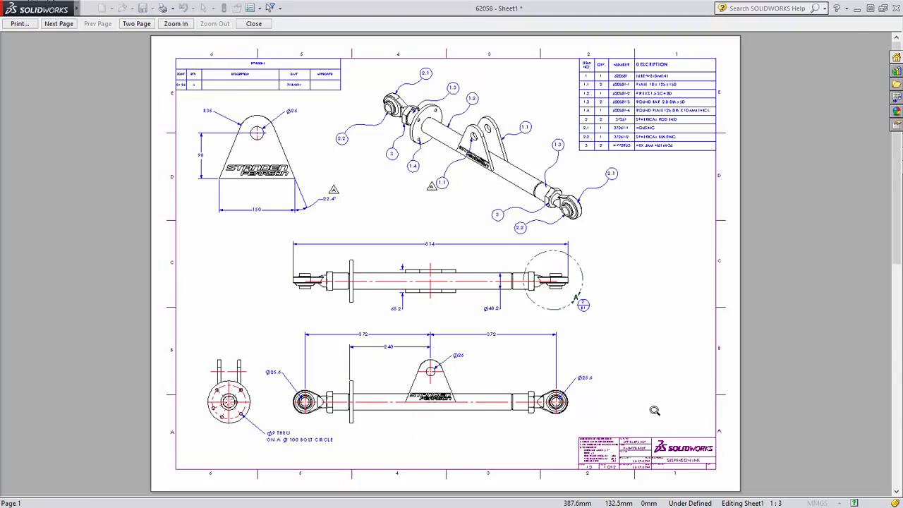
click(254, 24)
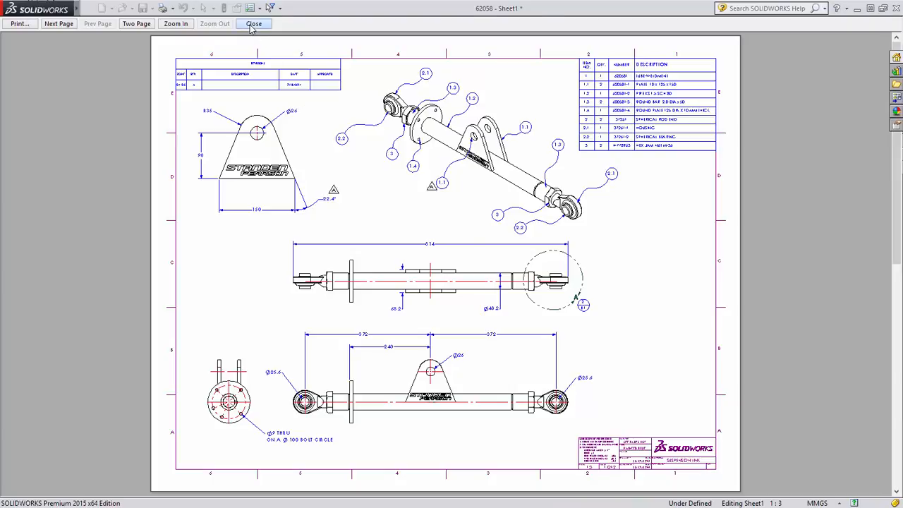
- Move the triangular plate view outside the sheet above its upper border, and fit the display to the sheet alone
click(452, 68)
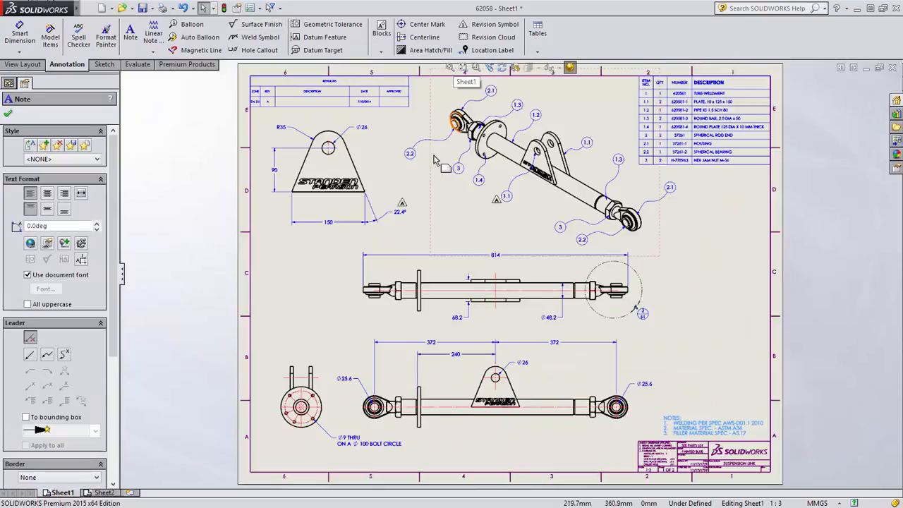
scroll(434, 297, down, 3)
drag(435, 296, 419, 114)
click(411, 269)
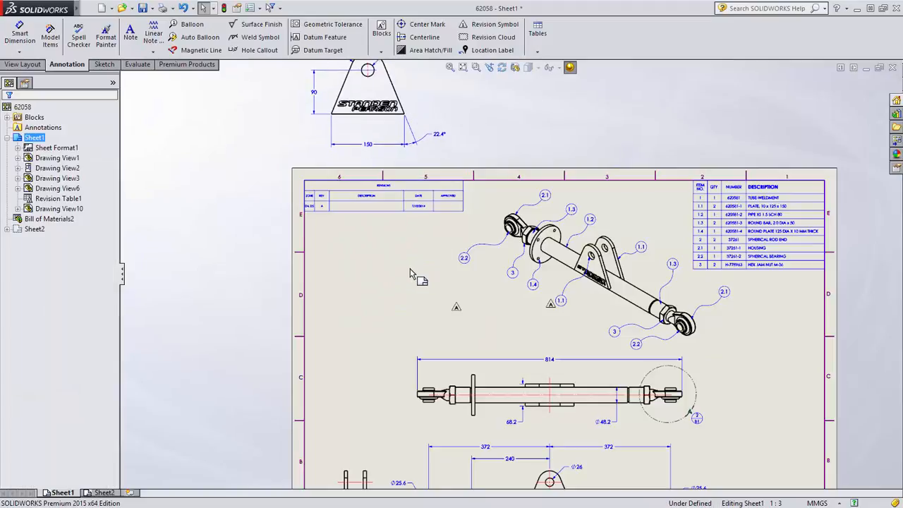
click(449, 68)
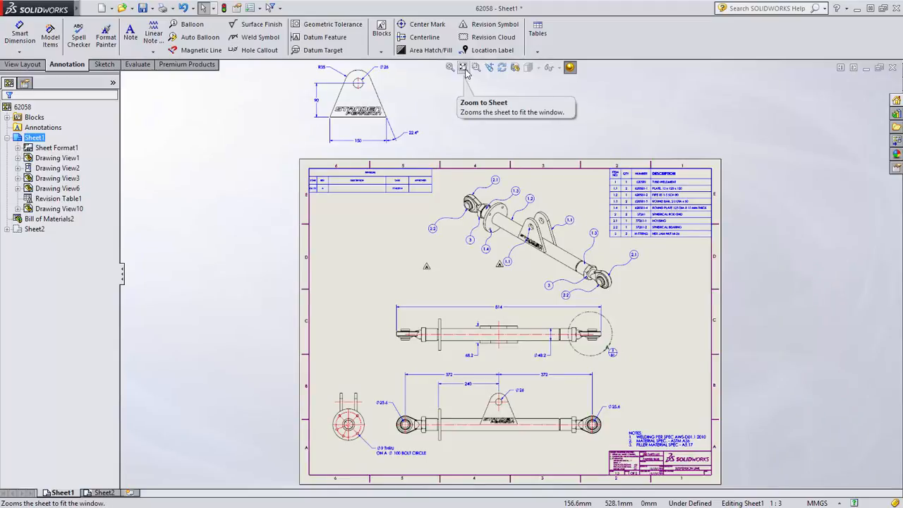
click(463, 67)
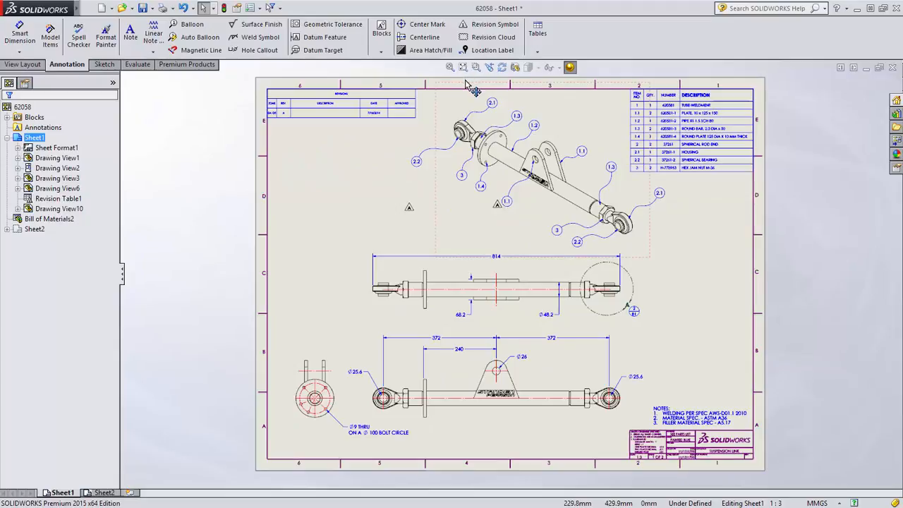